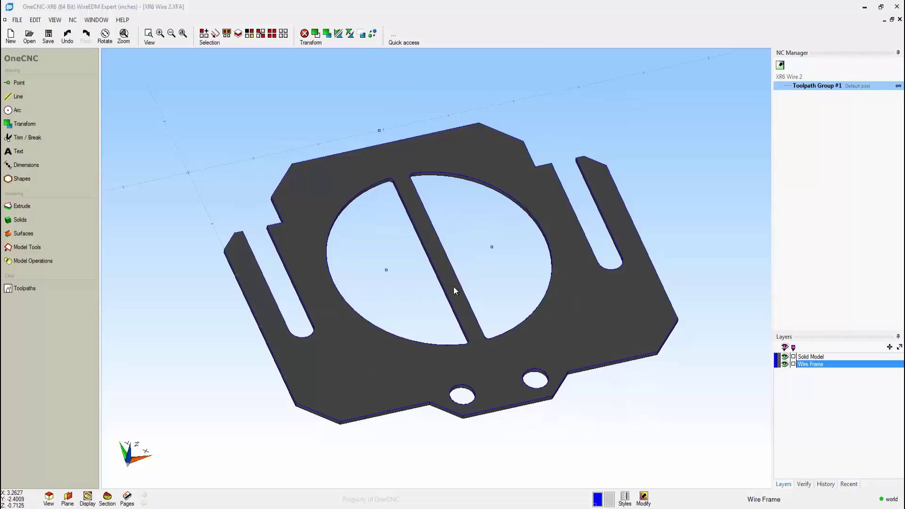
# Hide and restore the Solid Model layer to check the wireframe, then orbit the plate
pyautogui.click(785, 358)
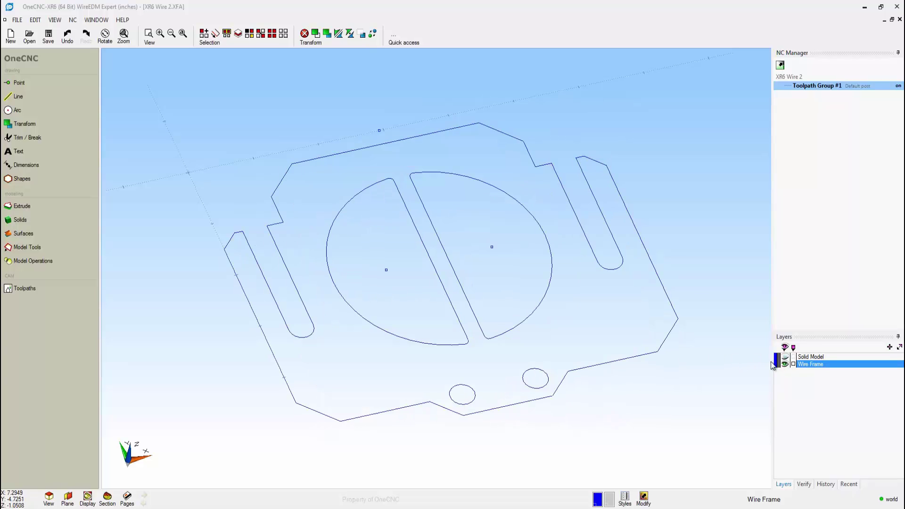
pyautogui.click(785, 357)
pyautogui.moveTo(541, 327)
pyautogui.mouseDown(button='middle')
pyautogui.moveTo(569, 272)
pyautogui.moveTo(561, 326)
pyautogui.moveTo(520, 303)
pyautogui.moveTo(533, 330)
pyautogui.mouseUp(button='middle')
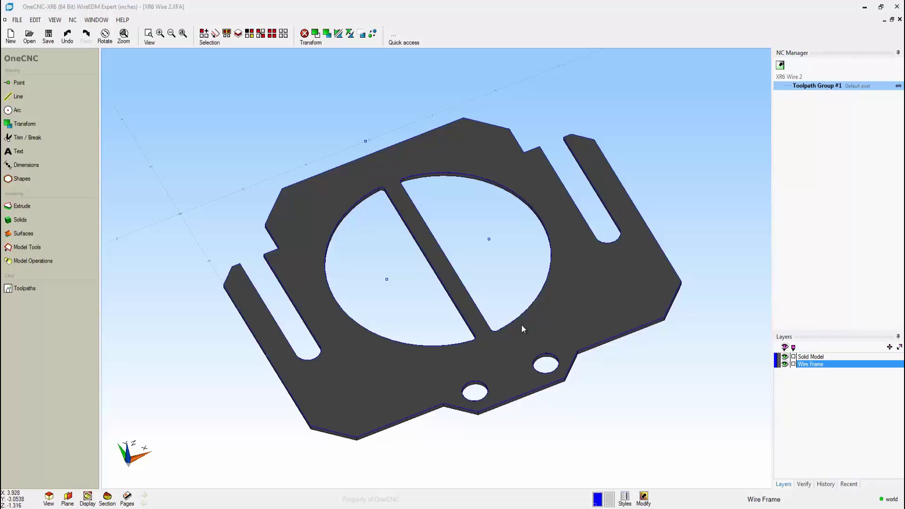
# Start a Cut closed profile on the plate's top edge, setting start point, direction and side
pyautogui.click(28, 289)
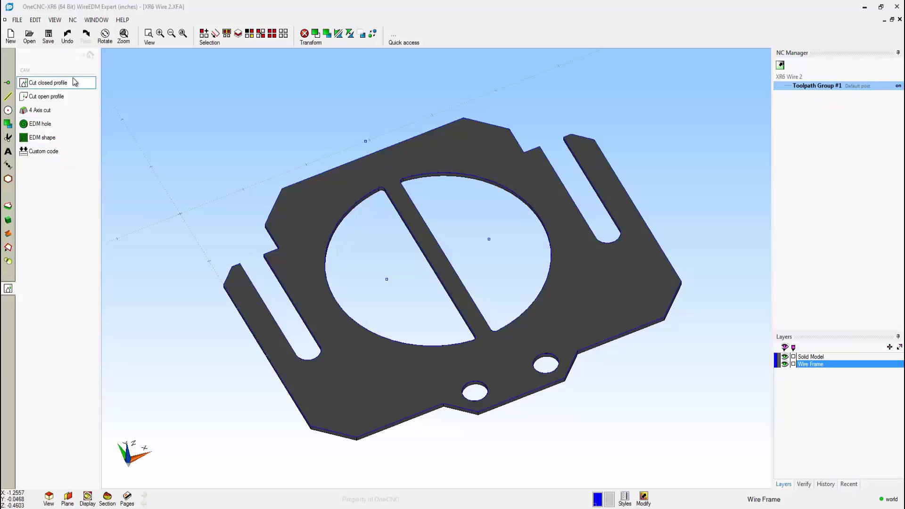
pyautogui.click(55, 84)
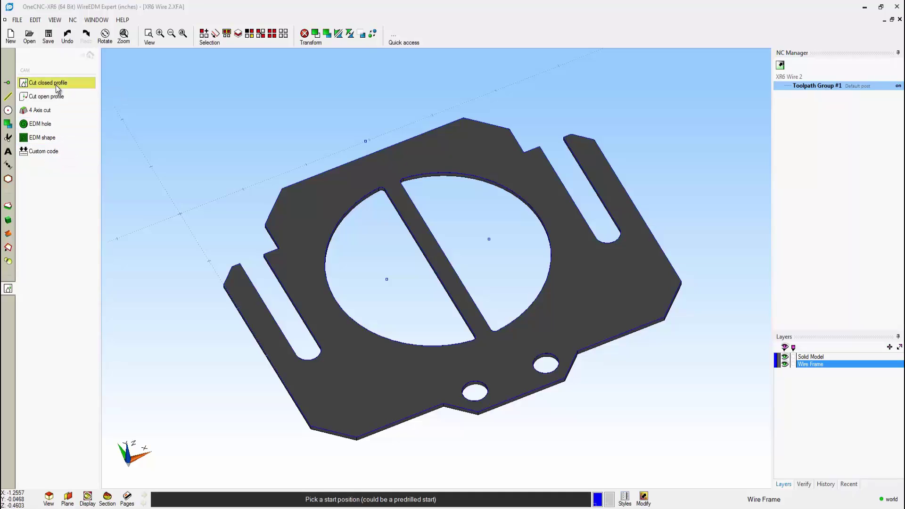
pyautogui.click(366, 141)
pyautogui.click(375, 151)
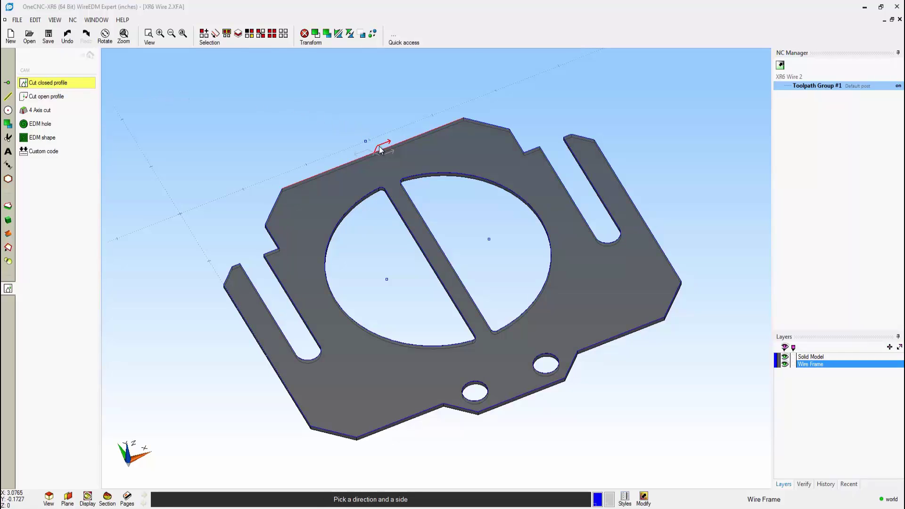
pyautogui.click(379, 146)
pyautogui.press('F3')
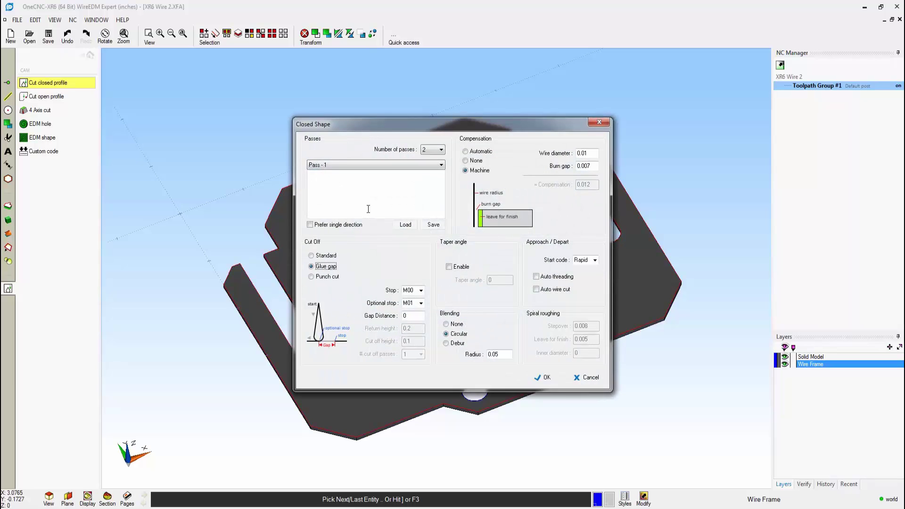
# Set the Closed Shape cut to 1 single-direction pass, Glue gap cut-off and Circular blending
pyautogui.click(440, 150)
pyautogui.click(434, 166)
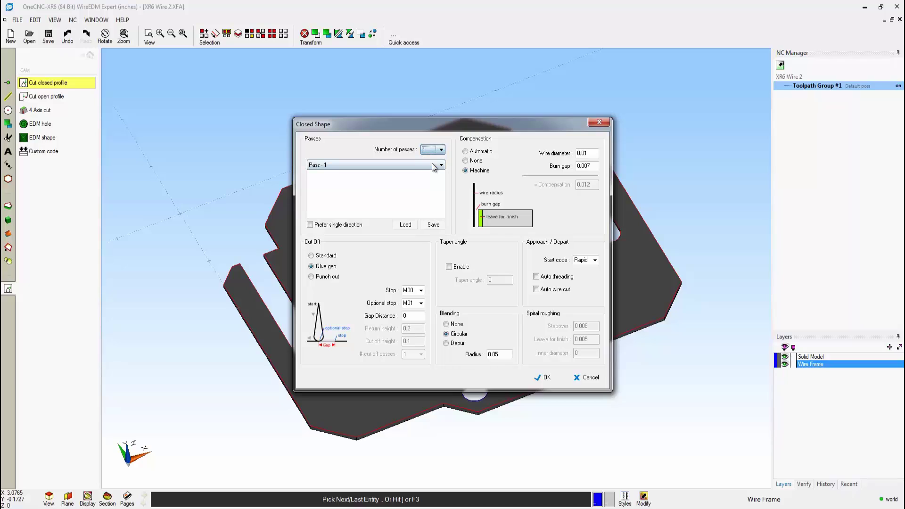
pyautogui.click(310, 225)
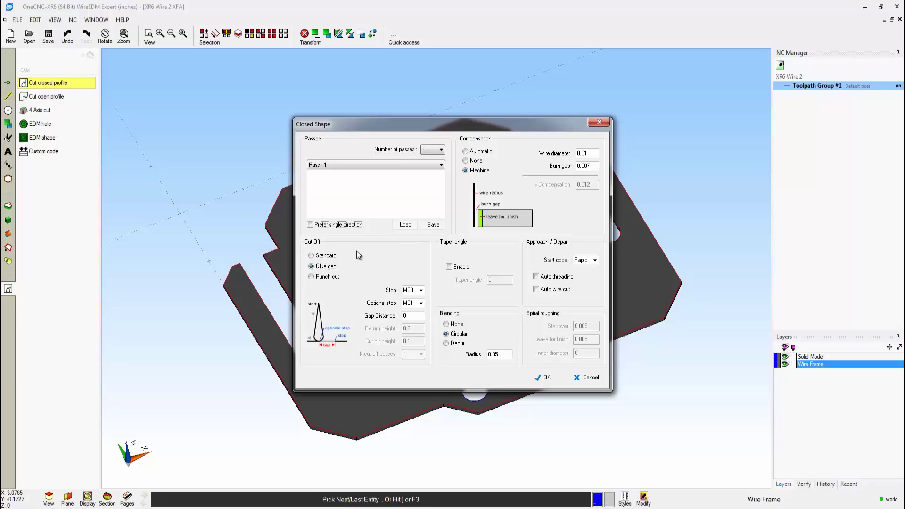
pyautogui.click(312, 256)
pyautogui.click(312, 267)
pyautogui.click(311, 277)
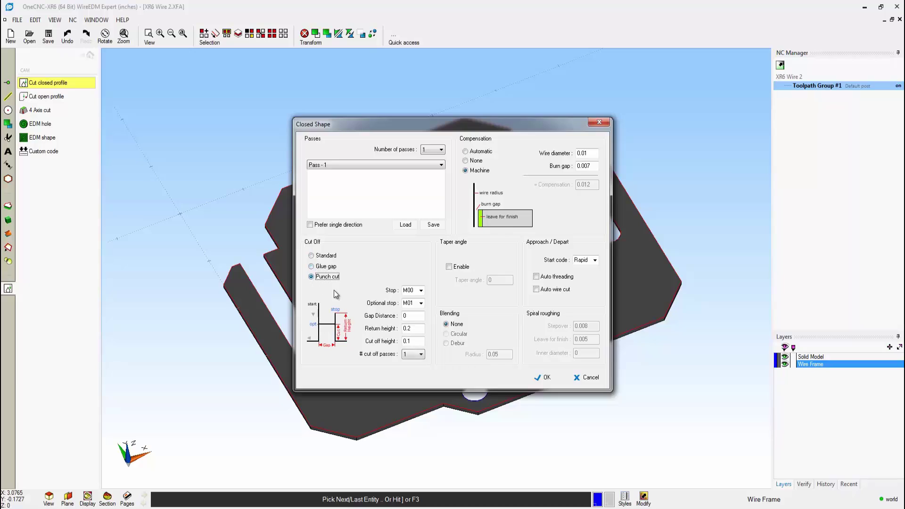
pyautogui.click(312, 266)
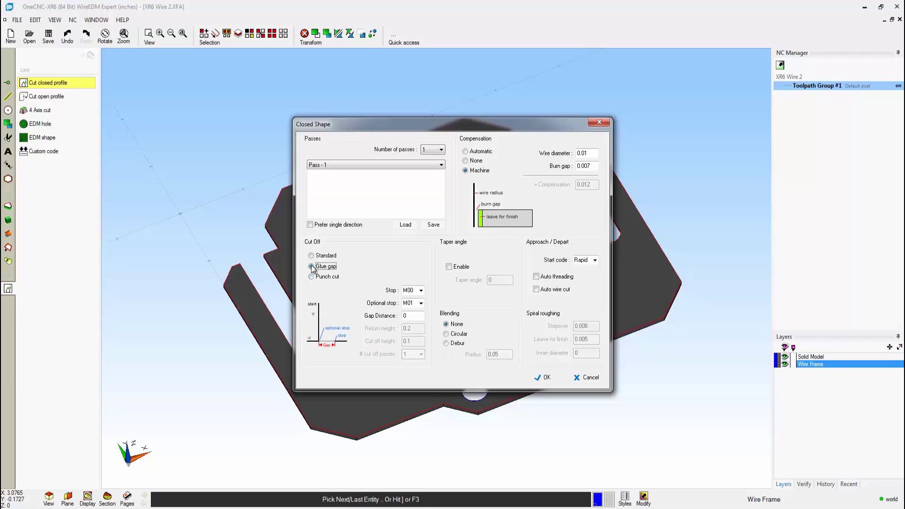
pyautogui.click(447, 334)
pyautogui.click(447, 344)
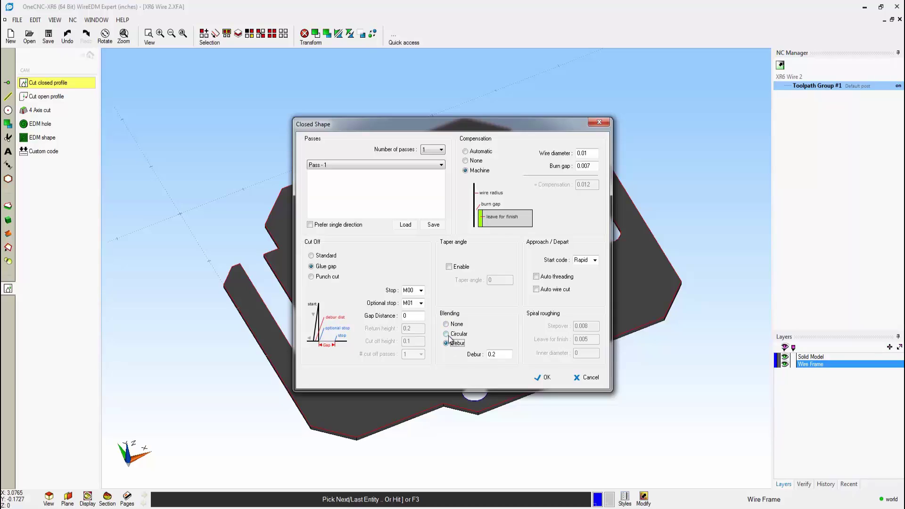
pyautogui.click(446, 334)
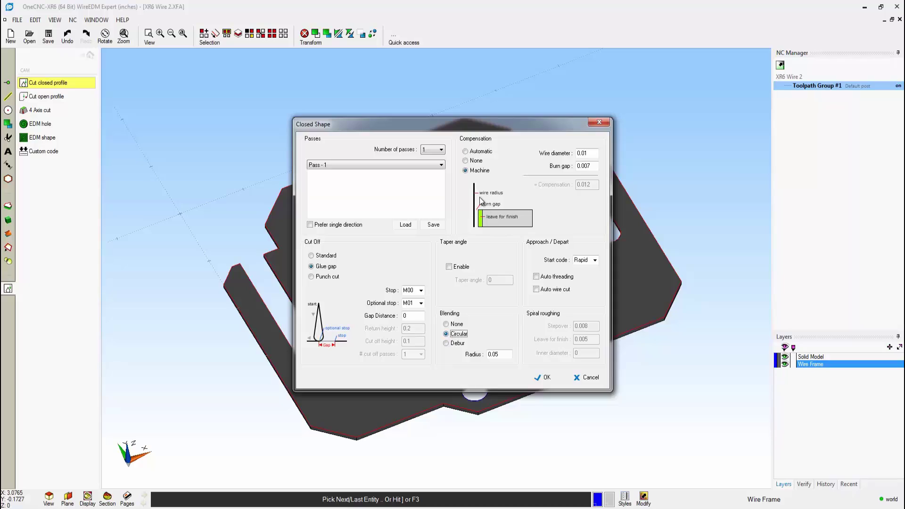
pyautogui.click(465, 152)
pyautogui.click(466, 160)
pyautogui.click(466, 171)
pyautogui.click(450, 267)
pyautogui.press('Tab')
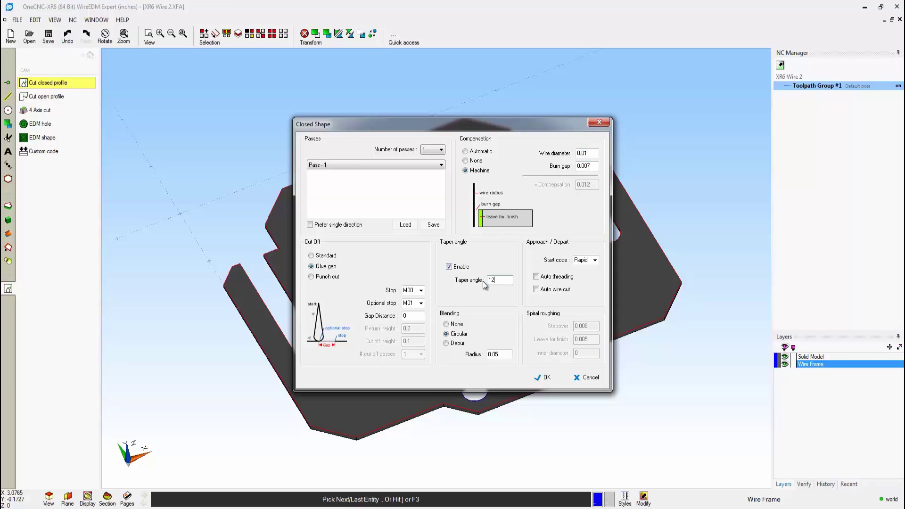
pyautogui.click(453, 271)
pyautogui.click(595, 261)
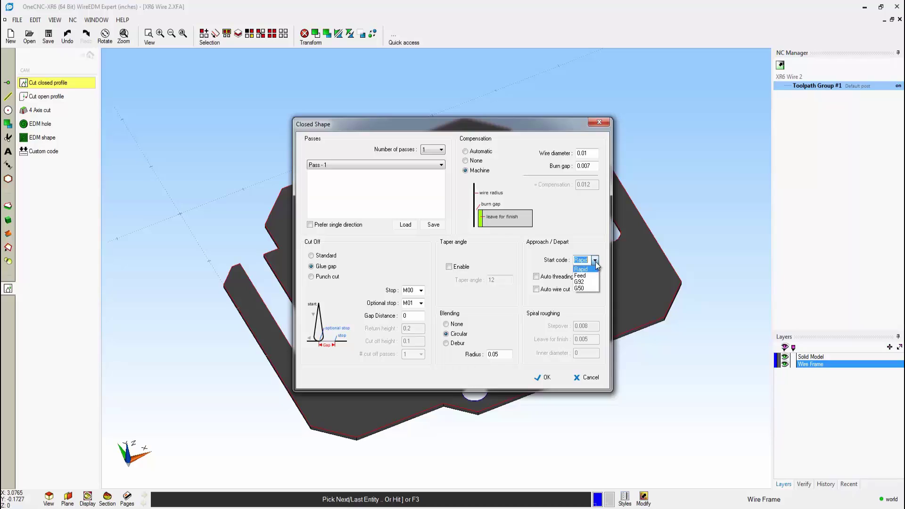
pyautogui.click(595, 261)
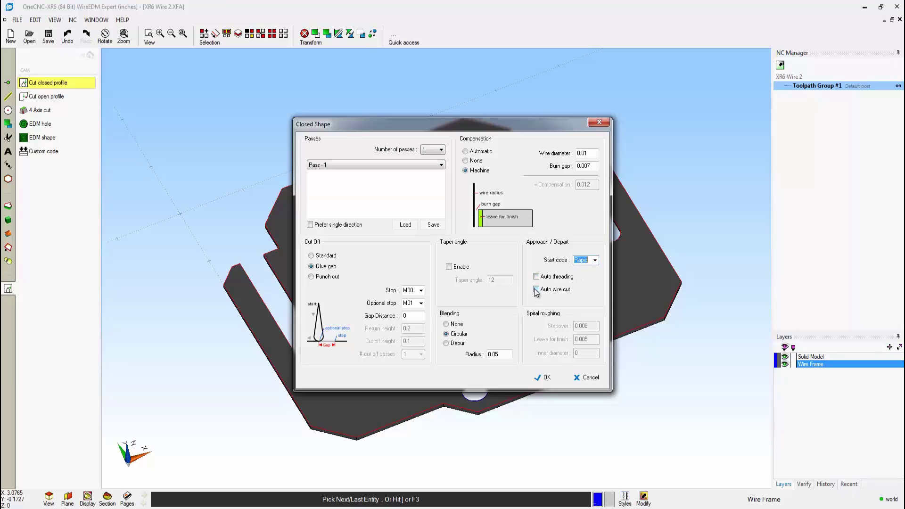
# Create 1:Closed Shape and preview it at higher speed, rotating and zooming the plate
pyautogui.click(544, 378)
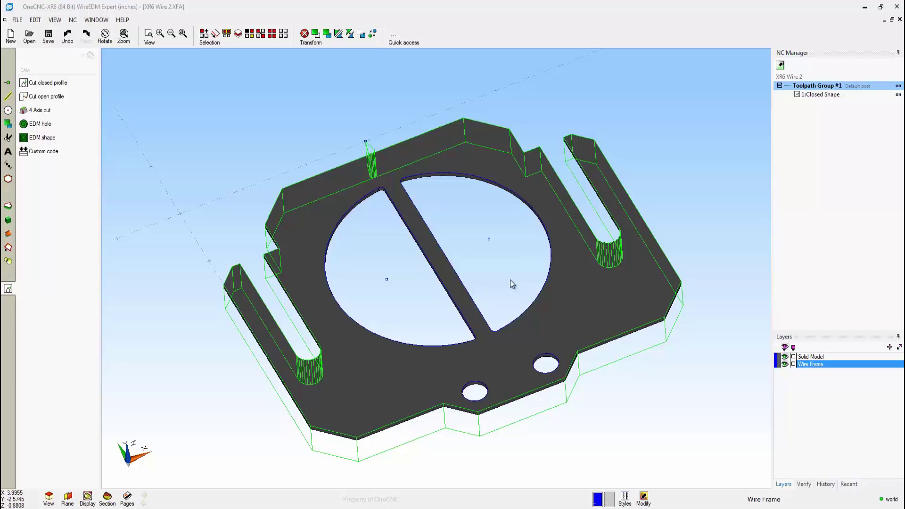
pyautogui.rightClick(822, 95)
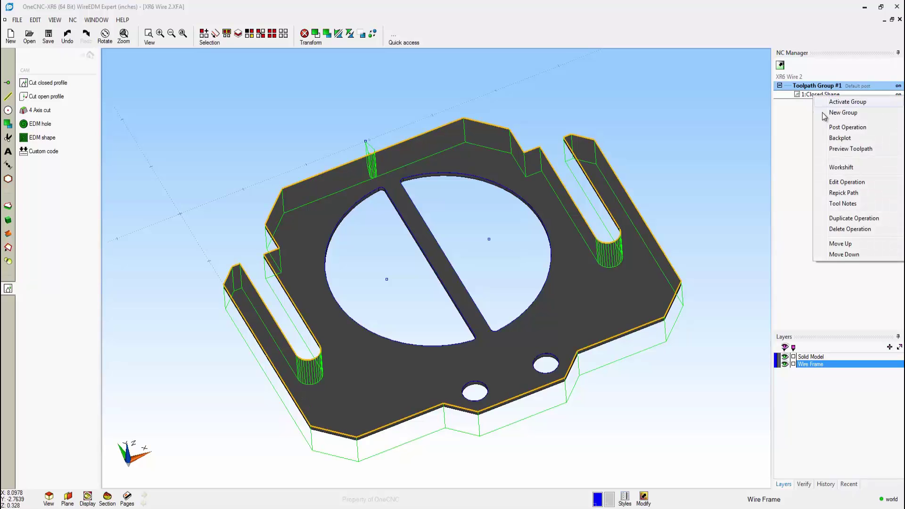
pyautogui.click(833, 149)
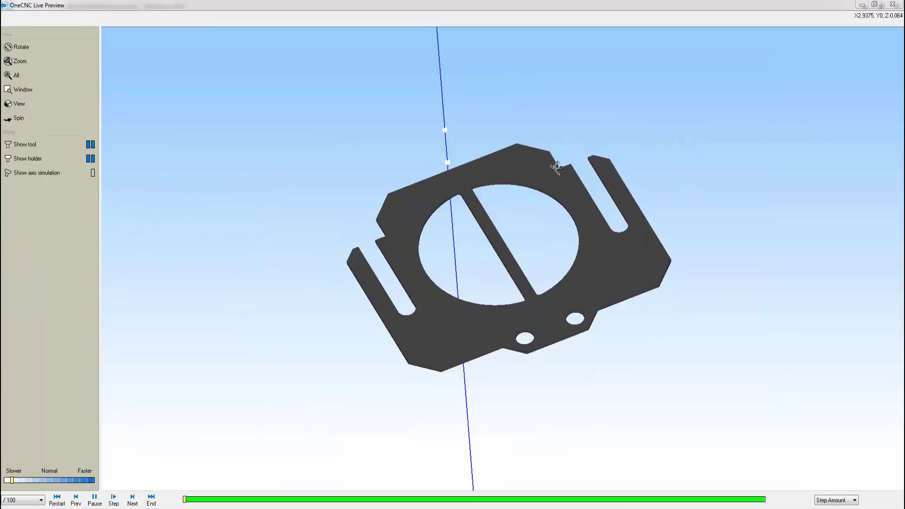
pyautogui.click(27, 479)
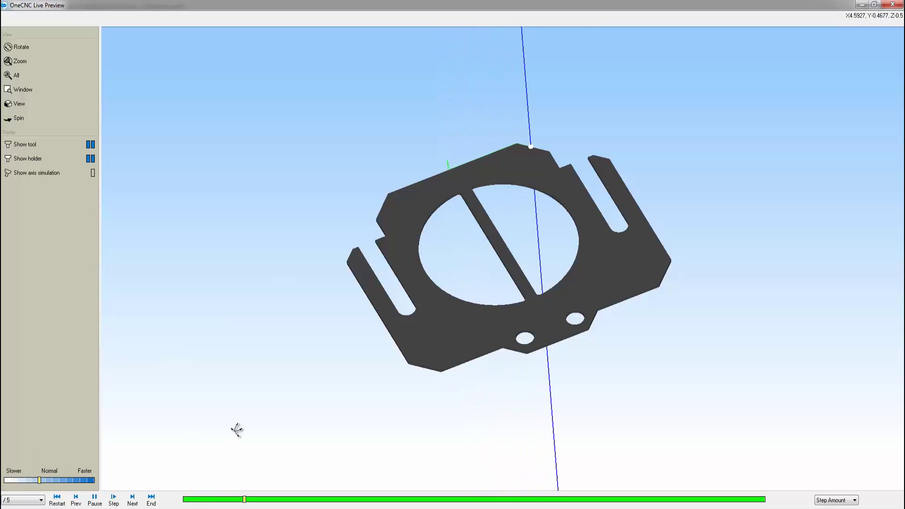
pyautogui.moveTo(501, 341)
pyautogui.mouseDown()
pyautogui.moveTo(510, 334)
pyautogui.moveTo(456, 309)
pyautogui.moveTo(422, 337)
pyautogui.moveTo(424, 355)
pyautogui.moveTo(509, 327)
pyautogui.moveTo(505, 359)
pyautogui.moveTo(468, 367)
pyautogui.moveTo(504, 333)
pyautogui.moveTo(469, 347)
pyautogui.moveTo(360, 239)
pyautogui.mouseUp()
pyautogui.click(46, 64)
pyautogui.moveTo(414, 254); pyautogui.dragTo(452, 255)
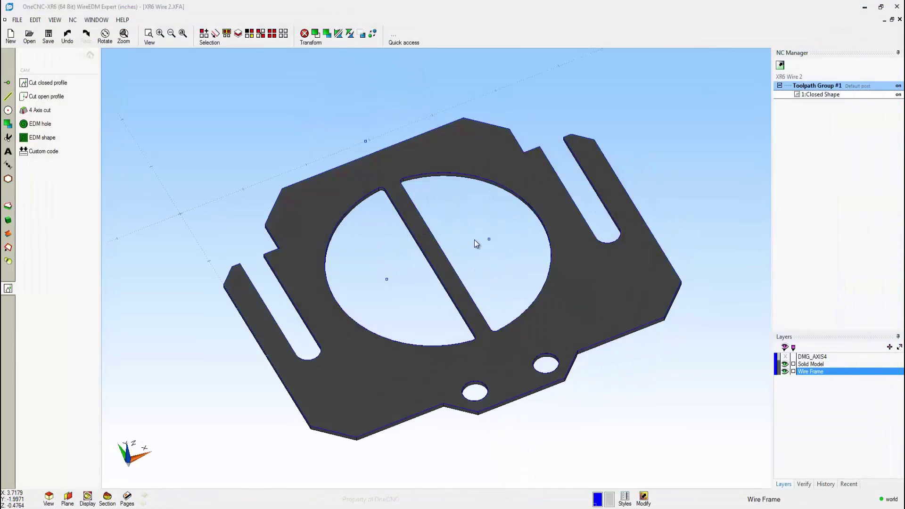
# Add 2:Closed Shape starting inside the left opening and following the web edge, with default settings
pyautogui.click(53, 84)
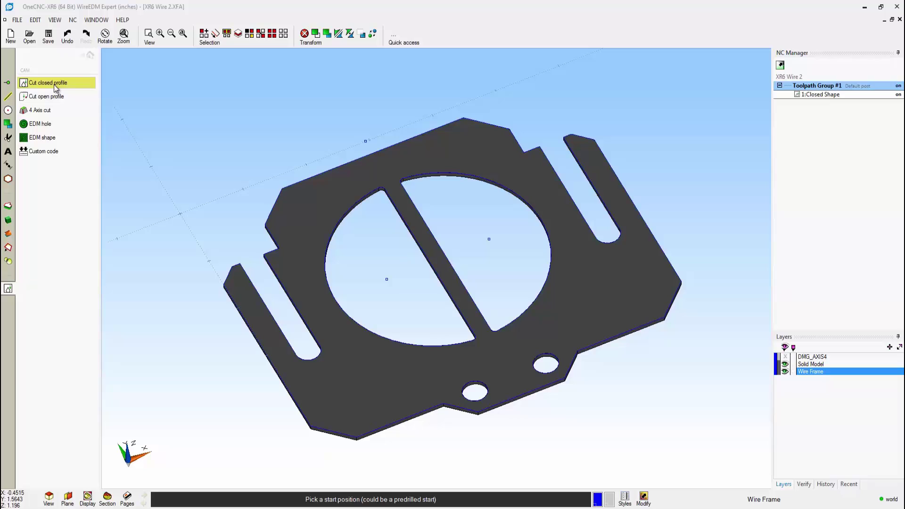
pyautogui.click(387, 279)
pyautogui.click(427, 265)
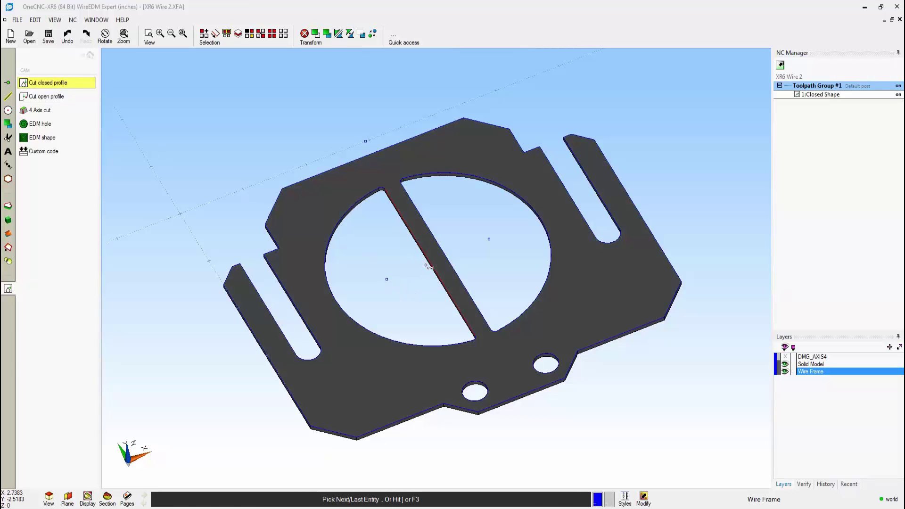
pyautogui.press('F3')
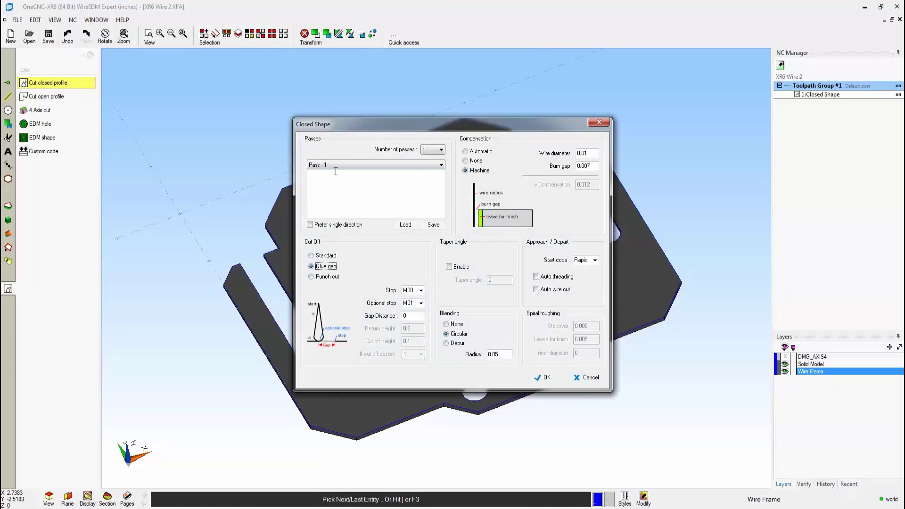
pyautogui.click(543, 376)
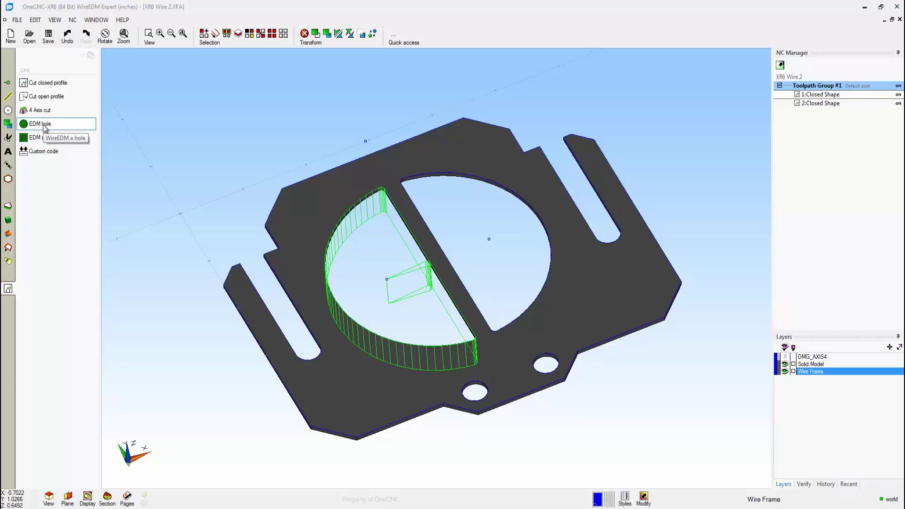
# Create an EDM hole toolpath on the right and bottom small holes
pyautogui.click(46, 125)
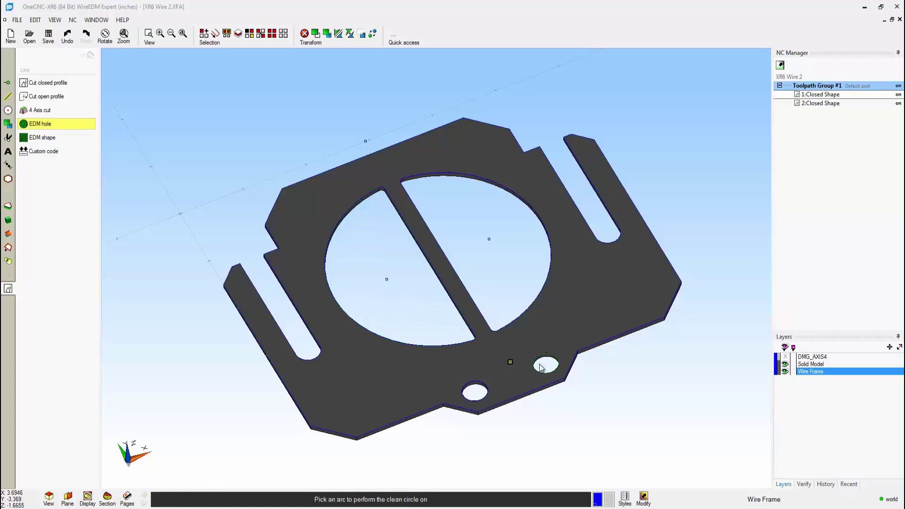
pyautogui.click(560, 364)
pyautogui.click(490, 383)
pyautogui.rightClick(494, 381)
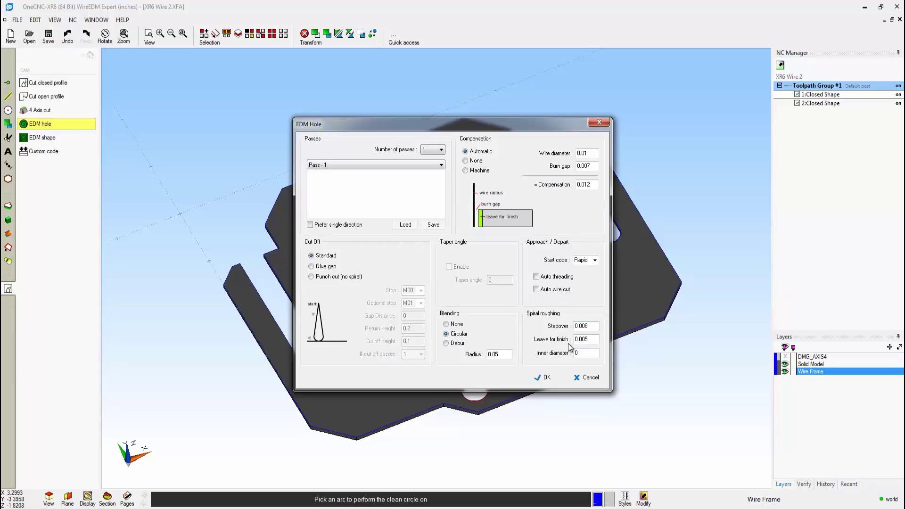
pyautogui.click(547, 378)
# Centre the holes and select 3:EDM Hole to display its spiral toolpath, then recentre the plate
pyautogui.scroll(5, 530, 379)
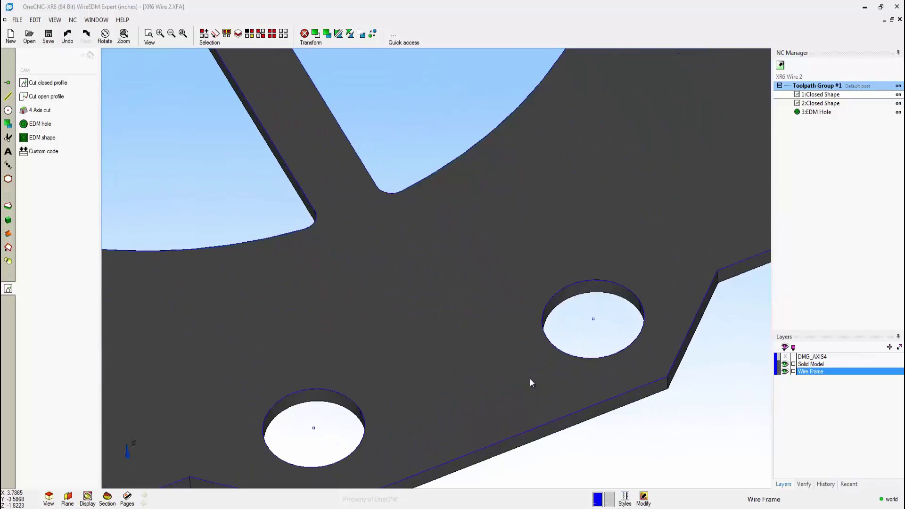
pyautogui.scroll(2, 529, 378)
pyautogui.moveTo(615, 309); pyautogui.dragTo(507, 268, button='middle')
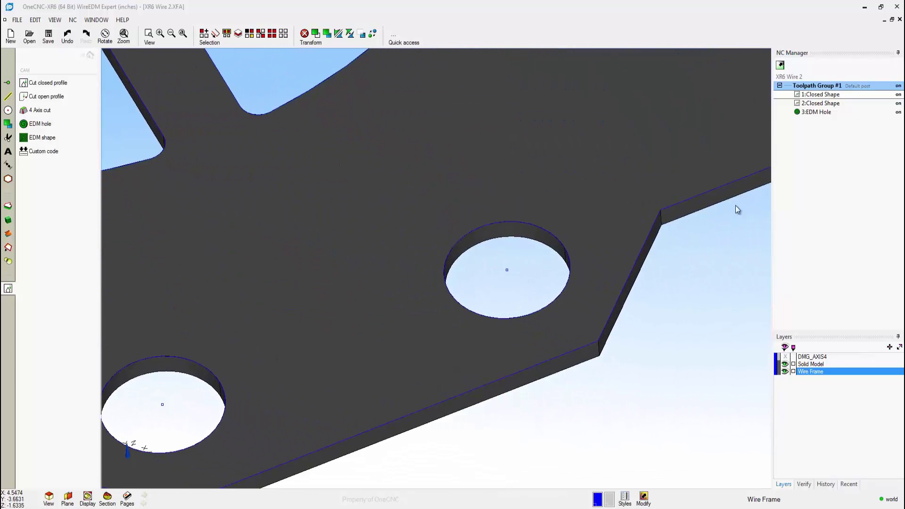
pyautogui.click(822, 115)
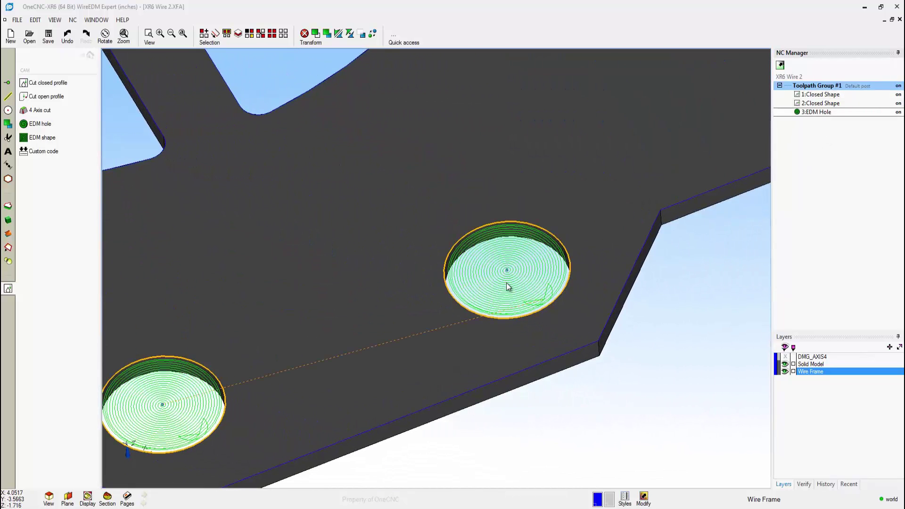
pyautogui.scroll(-6, 507, 270)
pyautogui.moveTo(517, 304); pyautogui.dragTo(586, 387, button='middle')
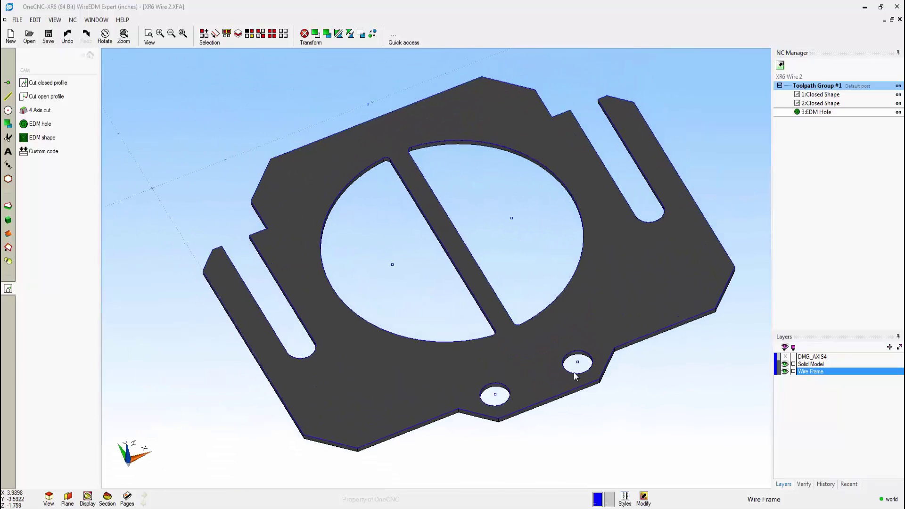
# Switch to XR6 Wire 4.XFA from the Window menu, orbit it, and show the Toolpaths list
pyautogui.click(90, 56)
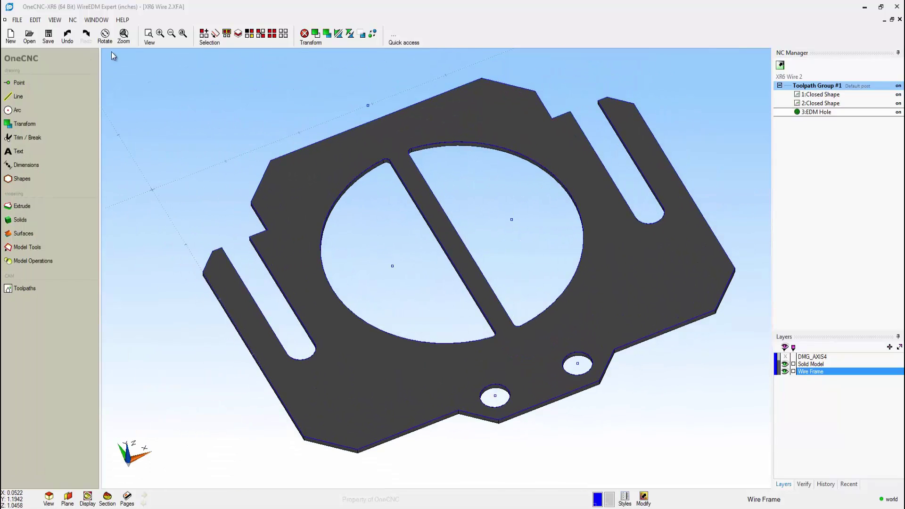
pyautogui.click(96, 20)
pyautogui.click(107, 92)
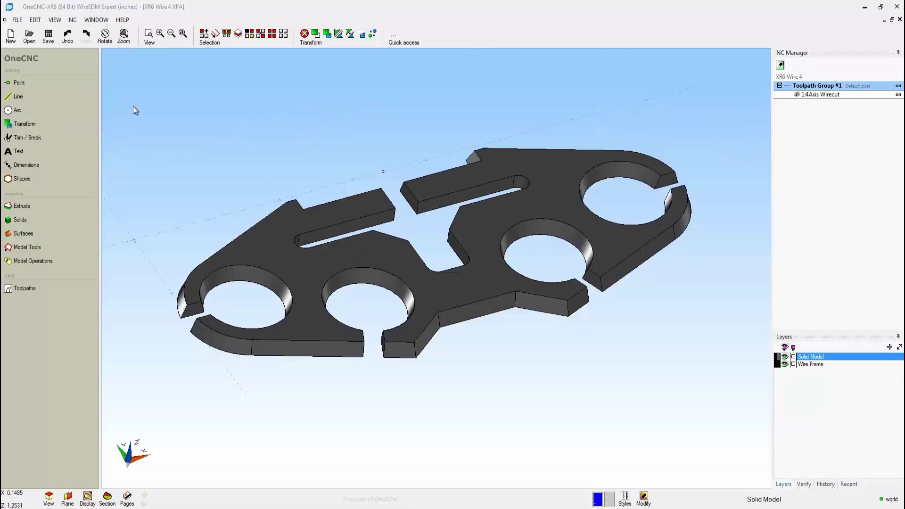
pyautogui.moveTo(348, 196); pyautogui.dragTo(361, 209, button='middle')
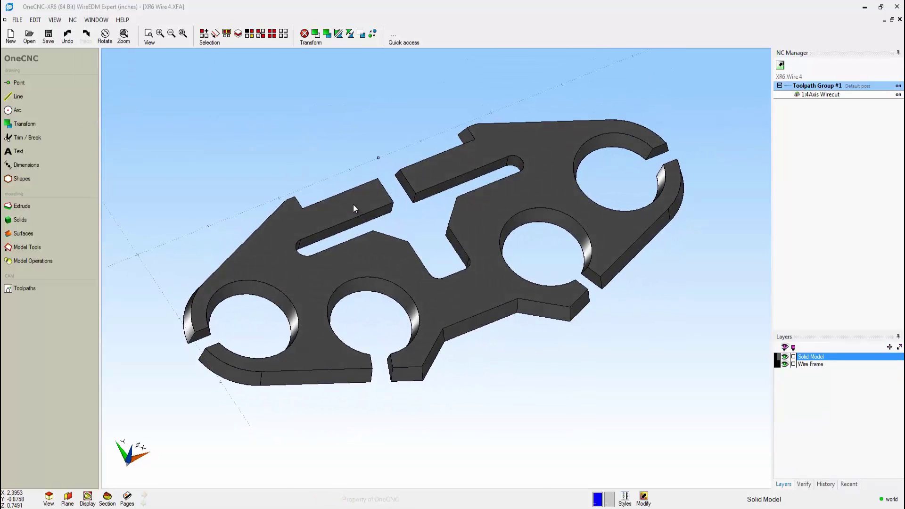
pyautogui.click(33, 290)
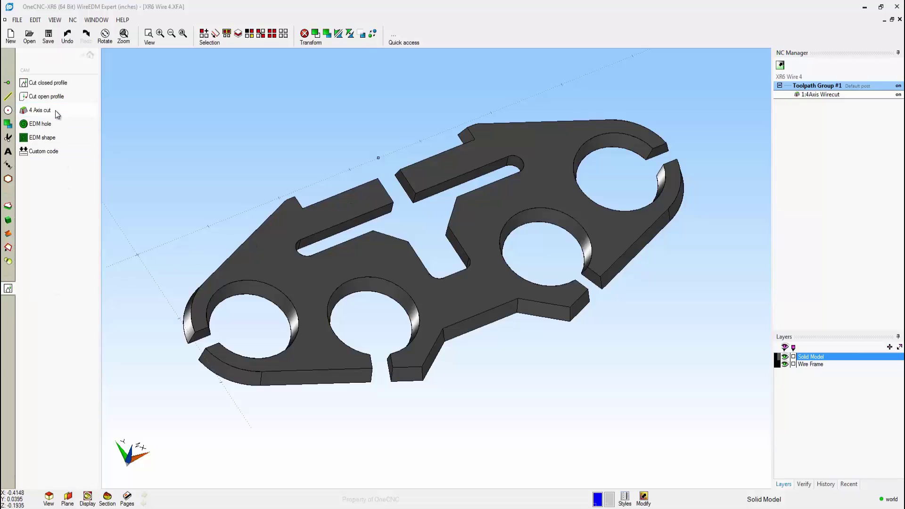
# Start a 4 Axis cut with a start point beside the part, its edge, and the cut side
pyautogui.click(69, 115)
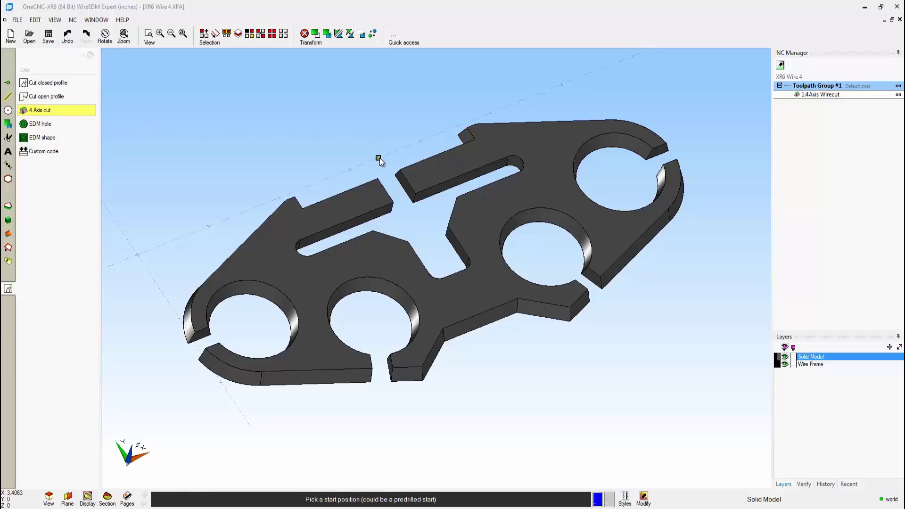
pyautogui.click(378, 158)
pyautogui.click(369, 183)
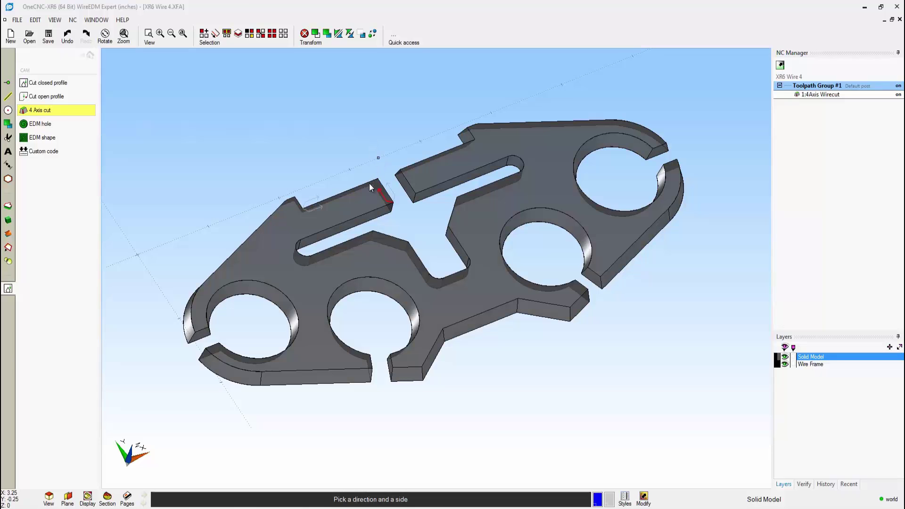
pyautogui.click(391, 186)
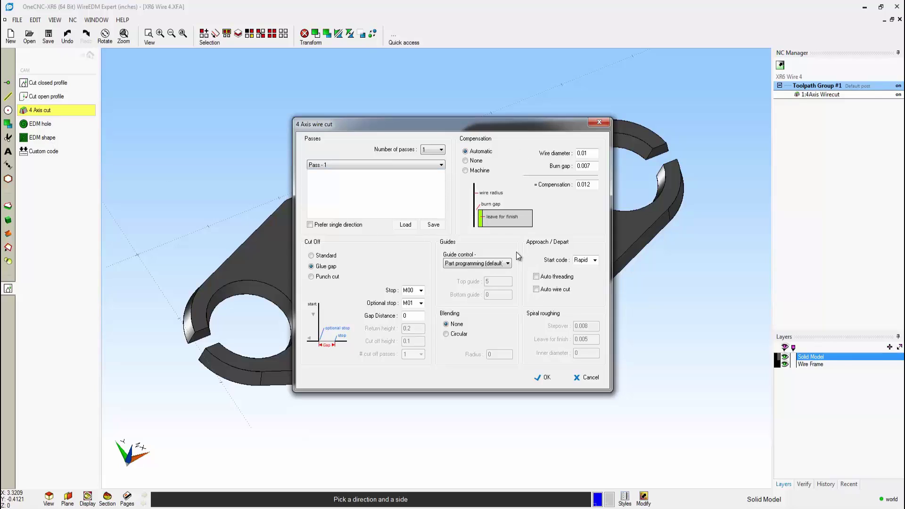
# Create 2:4Axis Wirecut, run its live preview, then return to the home drawing commands
pyautogui.click(549, 377)
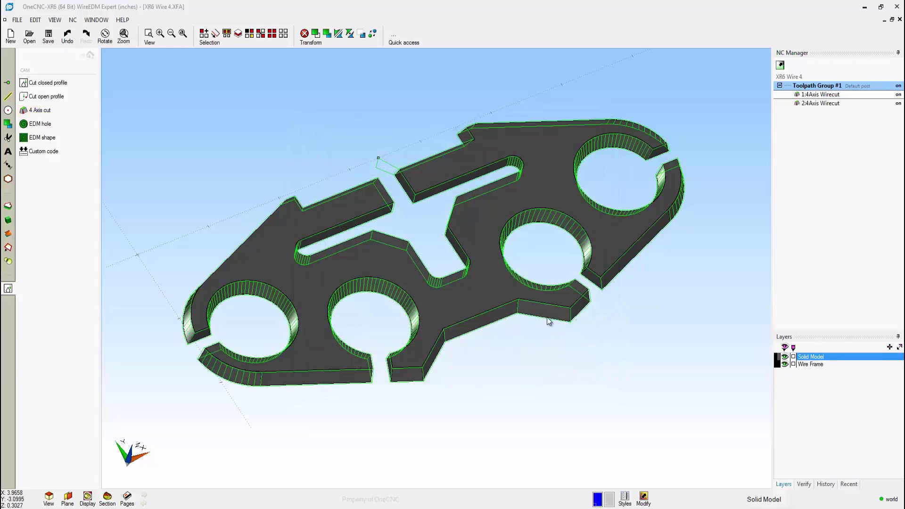
pyautogui.rightClick(823, 105)
pyautogui.click(843, 156)
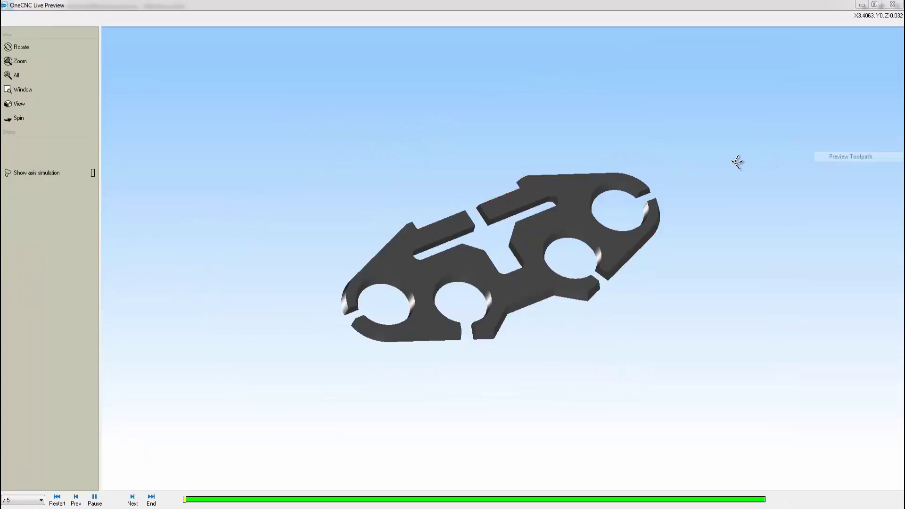
pyautogui.moveTo(538, 169)
pyautogui.mouseDown()
pyautogui.moveTo(521, 165)
pyautogui.moveTo(537, 178)
pyautogui.mouseUp()
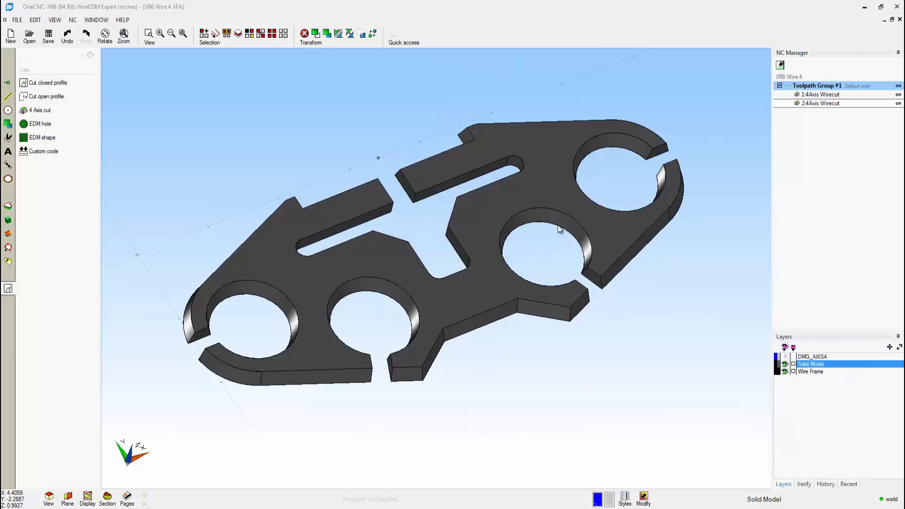
pyautogui.click(90, 55)
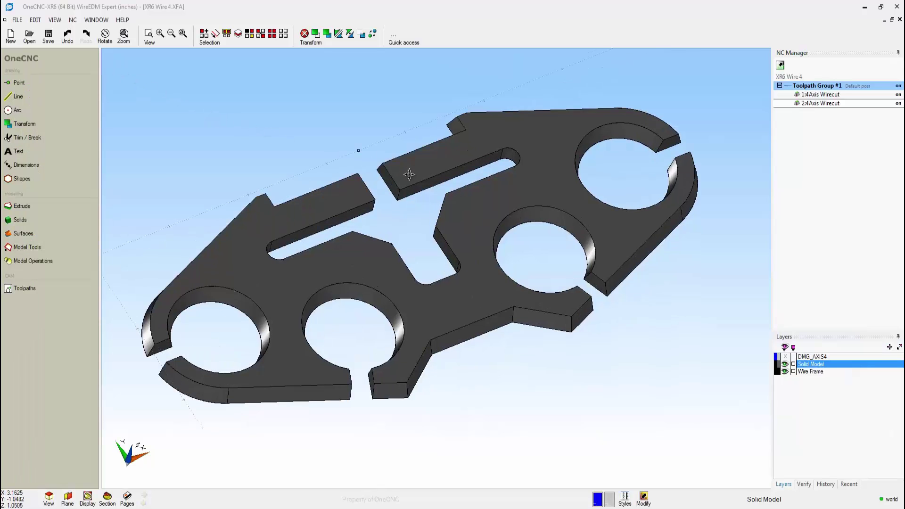
pyautogui.moveTo(409, 175); pyautogui.dragTo(412, 186, button='middle')
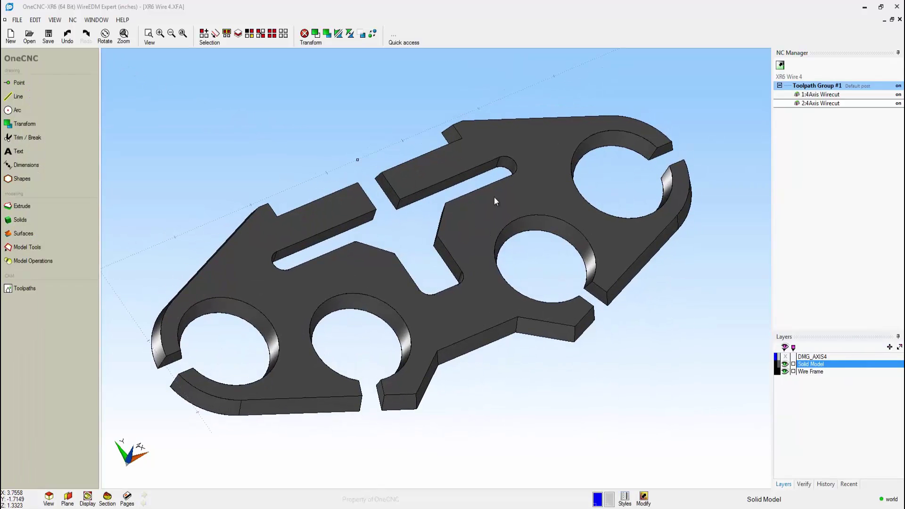